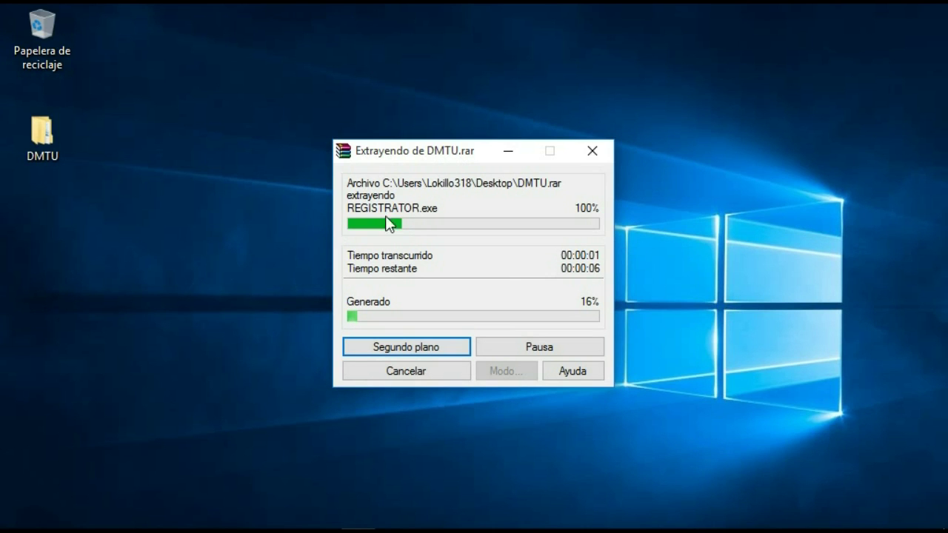
# Move the DMTU.rar extraction progress window aside on the desktop.
pyautogui.moveTo(149, 292); pyautogui.dragTo(266, 129)
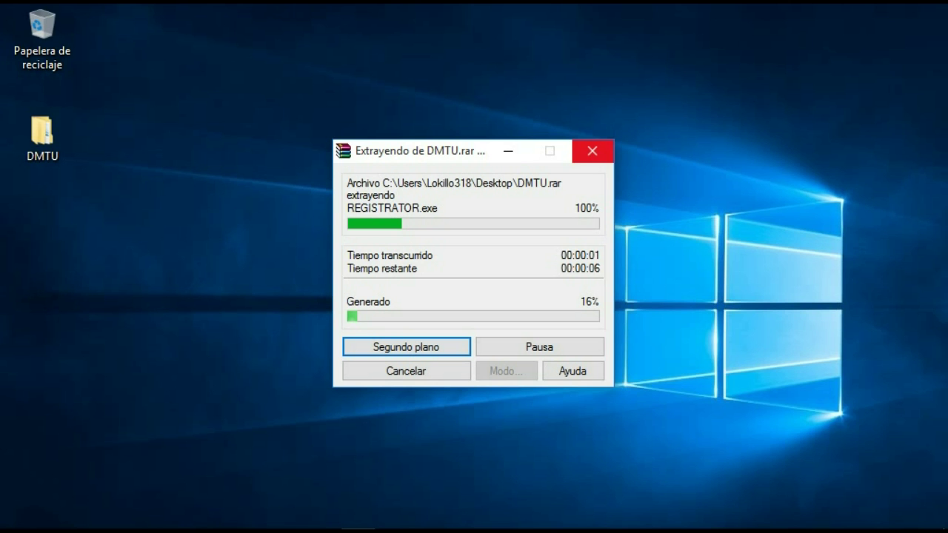
pyautogui.moveTo(415, 151); pyautogui.dragTo(260, 64)
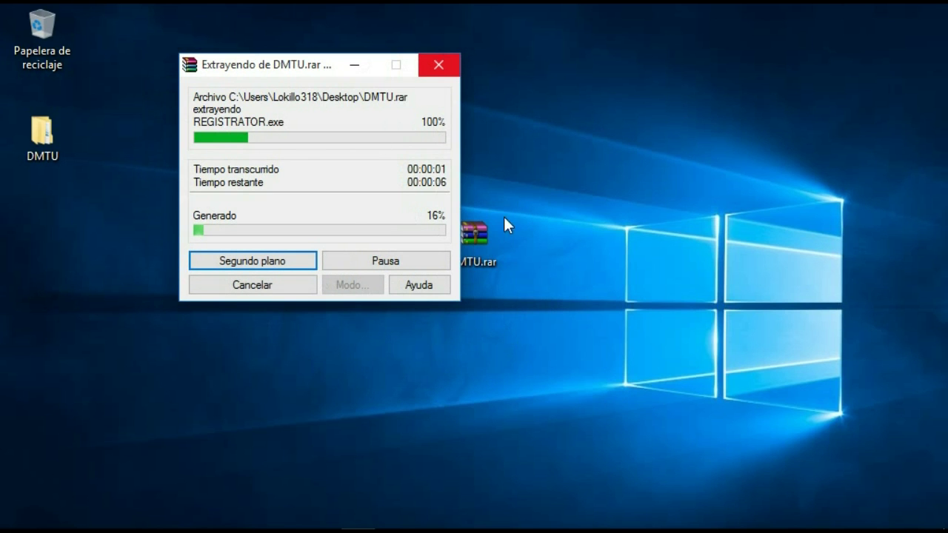
pyautogui.moveTo(508, 320)
pyautogui.mouseDown()
pyautogui.moveTo(453, 172)
pyautogui.moveTo(462, 166)
pyautogui.moveTo(553, 245)
pyautogui.moveTo(508, 330)
pyautogui.mouseUp()
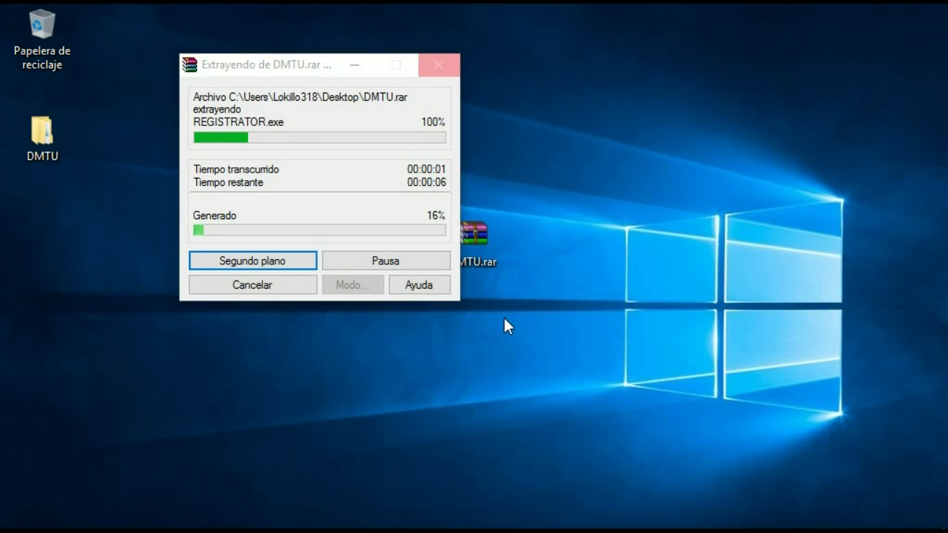
pyautogui.moveTo(341, 196)
pyautogui.mouseDown()
pyautogui.moveTo(594, 308)
pyautogui.moveTo(336, 153)
pyautogui.moveTo(563, 244)
pyautogui.moveTo(655, 299)
pyautogui.mouseUp()
pyautogui.moveTo(655, 302); pyautogui.dragTo(358, 303)
# Swap the desktop positions of the DMTU folder and the DMTU.rar archive.
pyautogui.moveTo(55, 148); pyautogui.dragTo(431, 296)
pyautogui.moveTo(470, 248); pyautogui.dragTo(51, 148)
pyautogui.moveTo(404, 334); pyautogui.dragTo(489, 233)
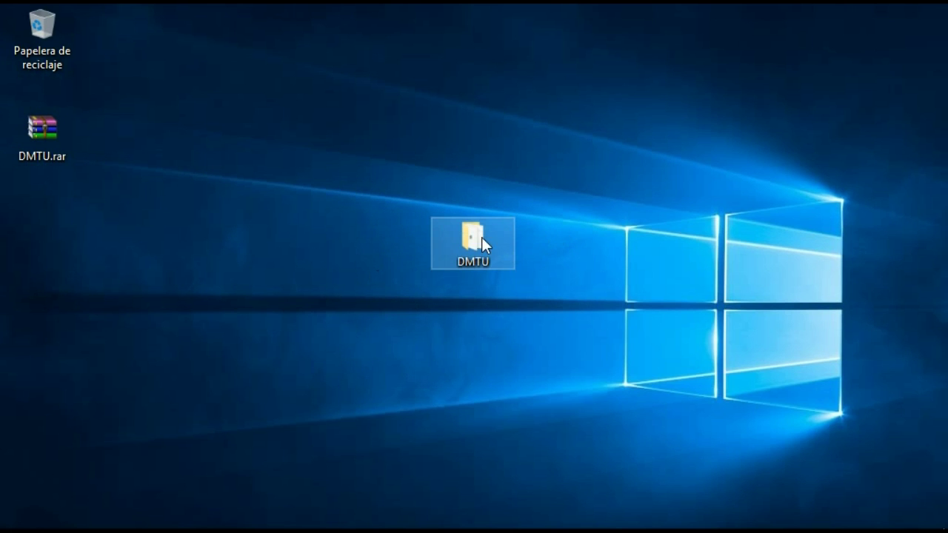
# Open the extracted DMTU folder and run DAEMONToolsUltra200-0159.exe as administrator.
pyautogui.click(524, 247)
pyautogui.doubleClick(508, 248)
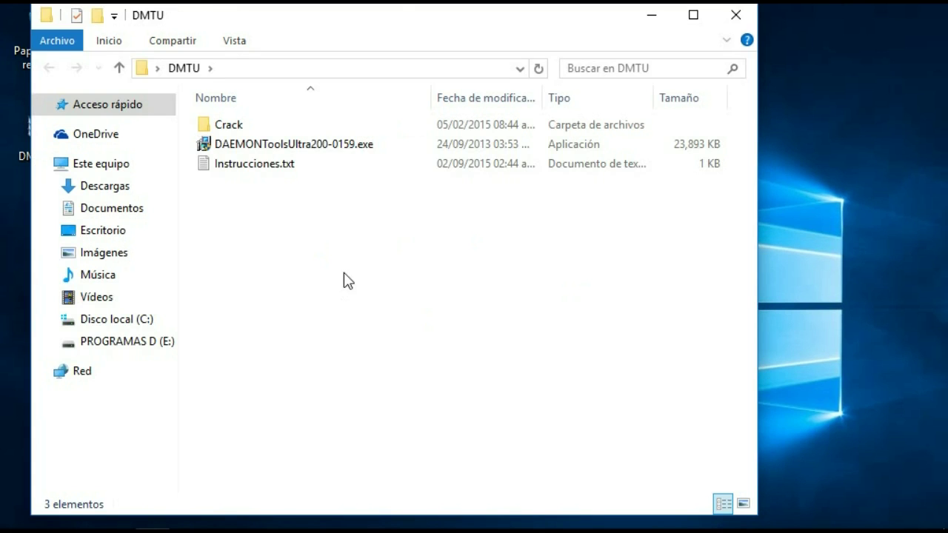
pyautogui.click(261, 146)
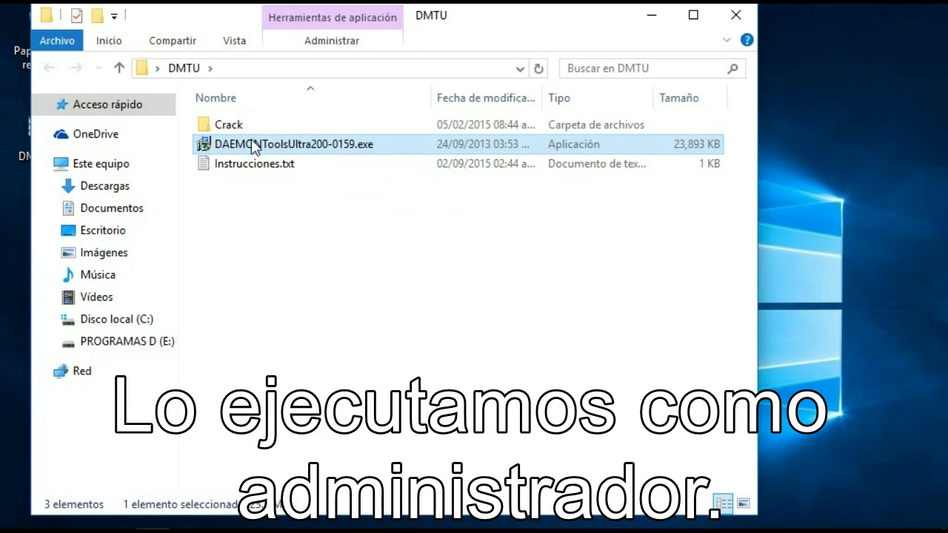
pyautogui.rightClick(288, 145)
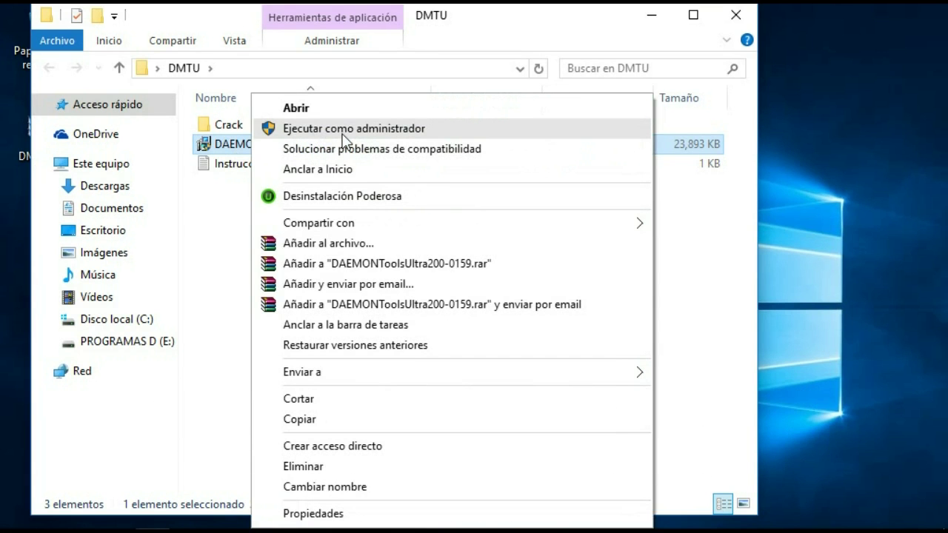
pyautogui.click(318, 130)
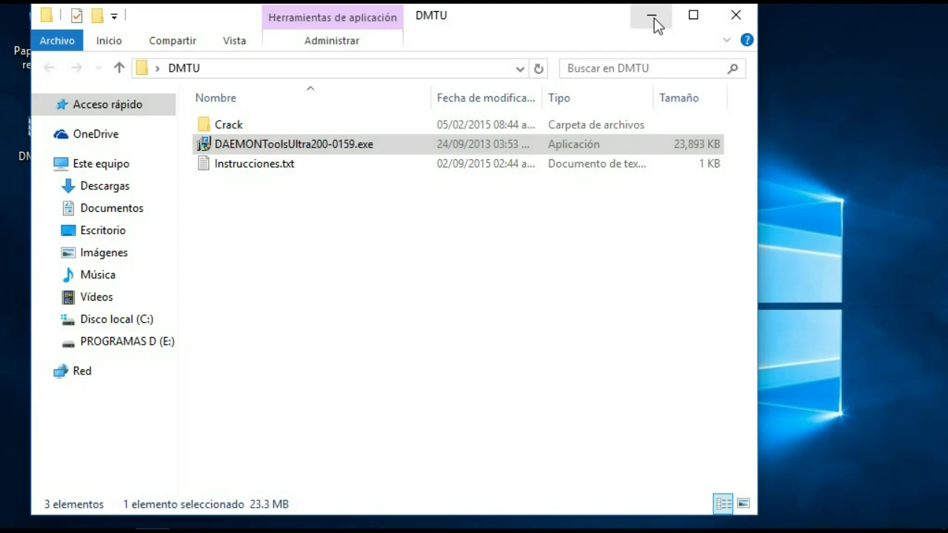
# Minimize the DMTU folder window and place the DMTU folder icon below DMTU.rar on the desktop.
pyautogui.click(654, 15)
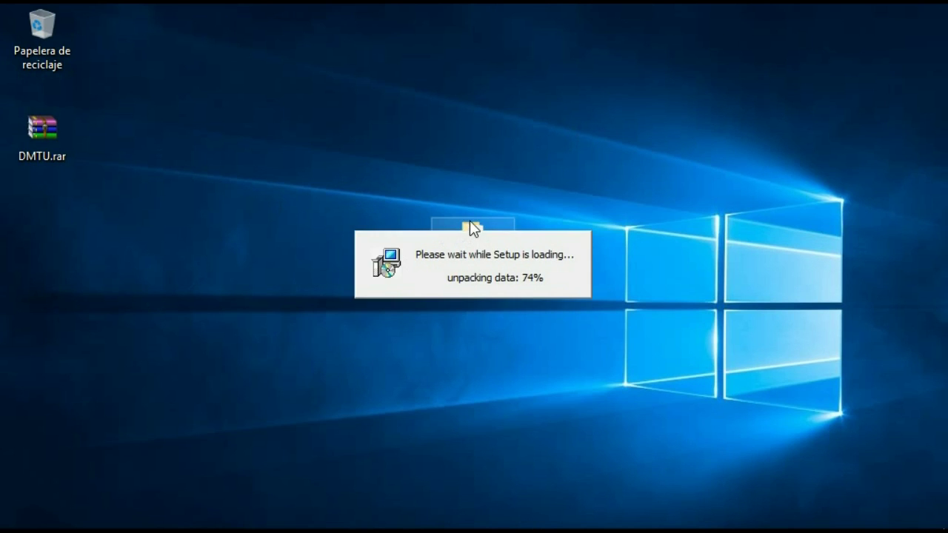
pyautogui.moveTo(159, 214); pyautogui.dragTo(36, 214)
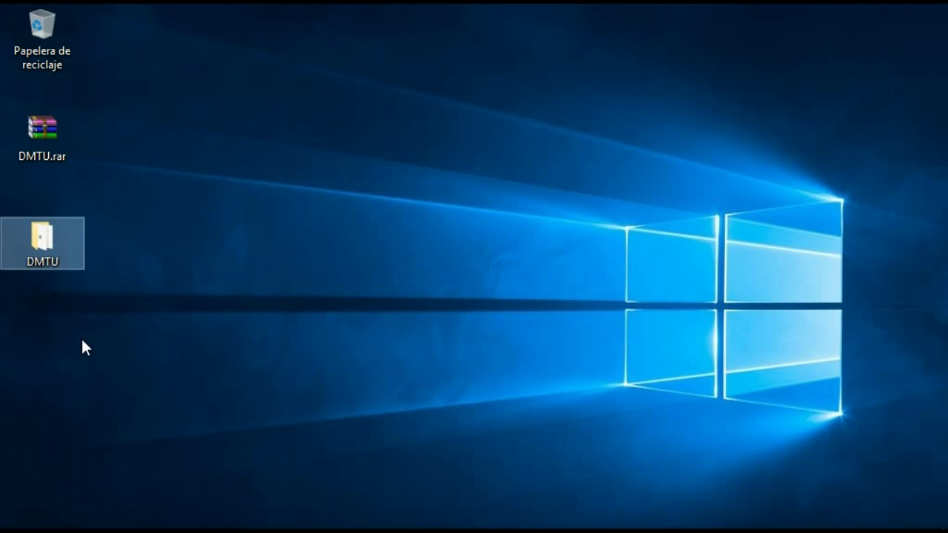
pyautogui.click(81, 341)
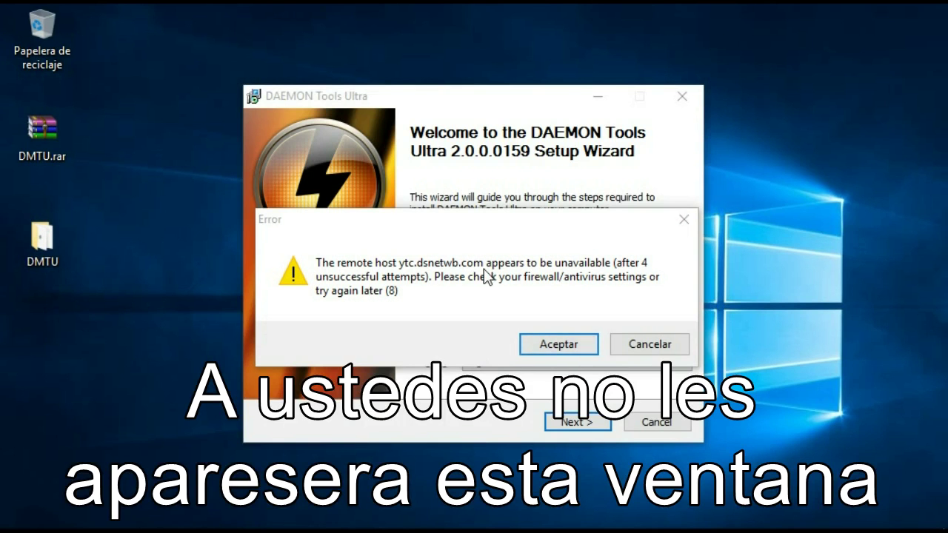
# Dismiss the remote host error, set the setup language to Spanish (Español) and continue to the licence agreement.
pyautogui.click(581, 342)
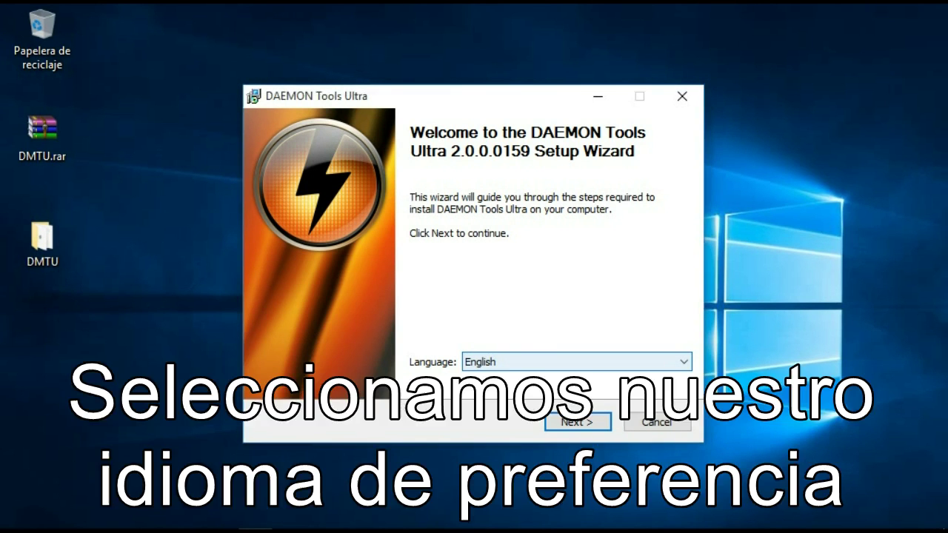
pyautogui.click(576, 361)
pyautogui.click(576, 357)
pyautogui.click(576, 362)
pyautogui.click(575, 357)
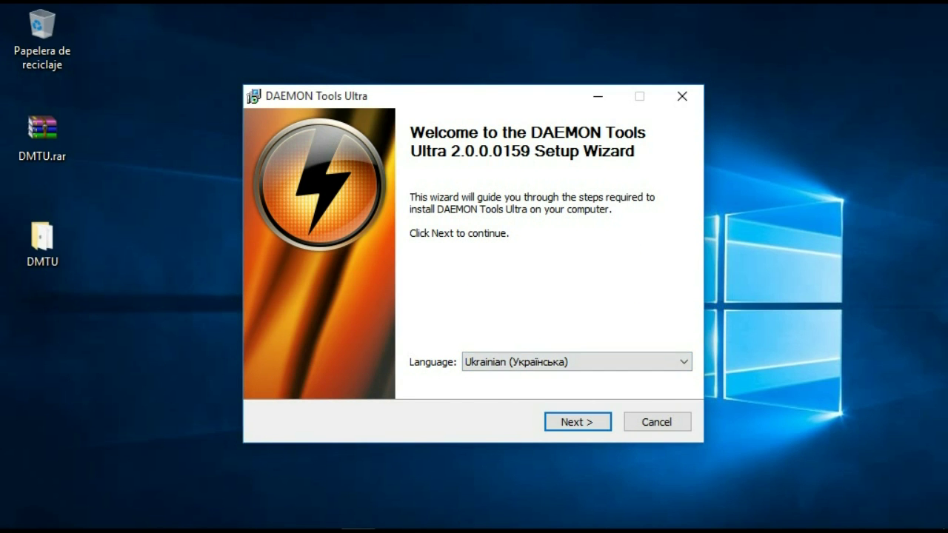
pyautogui.hotkey('alt', 'Down')
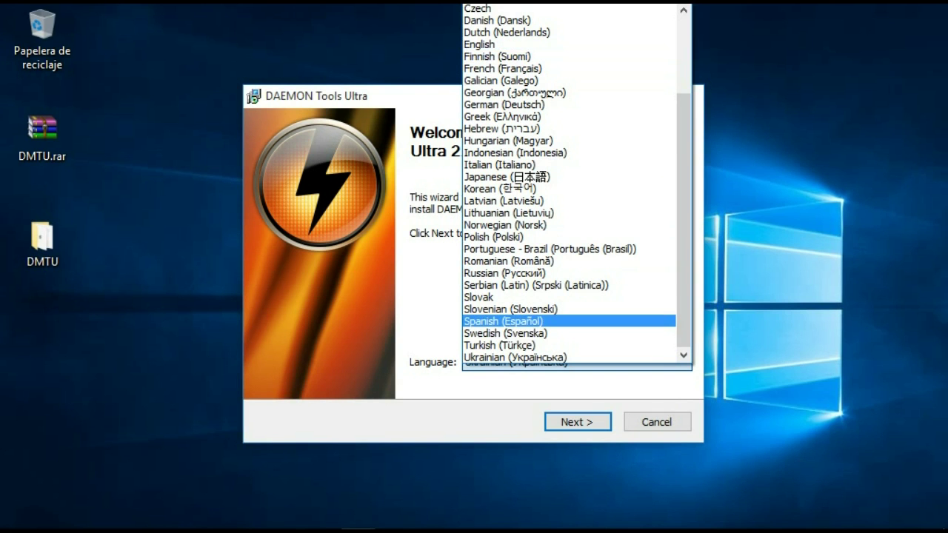
pyautogui.press('Return')
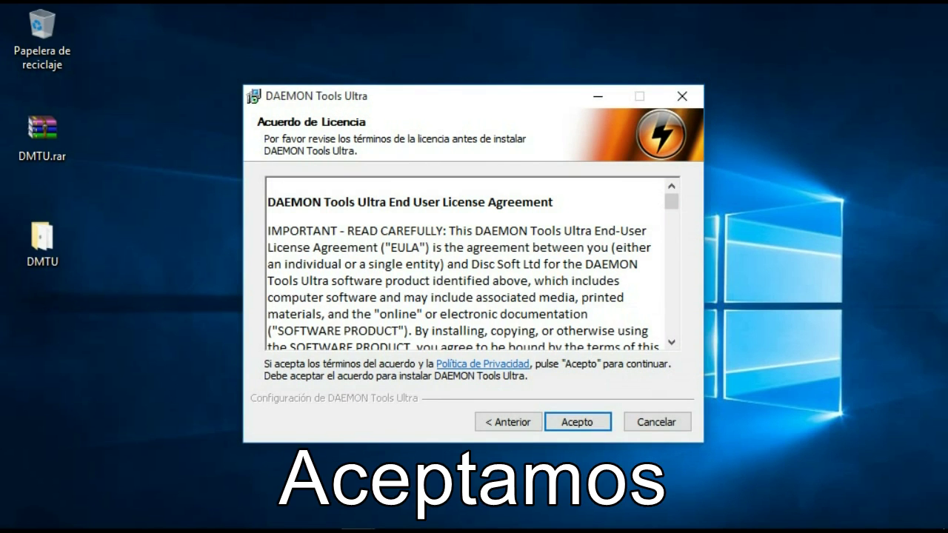
# Accept the licence agreement and continue with the Licencia de Evaluación licence type.
pyautogui.click(577, 421)
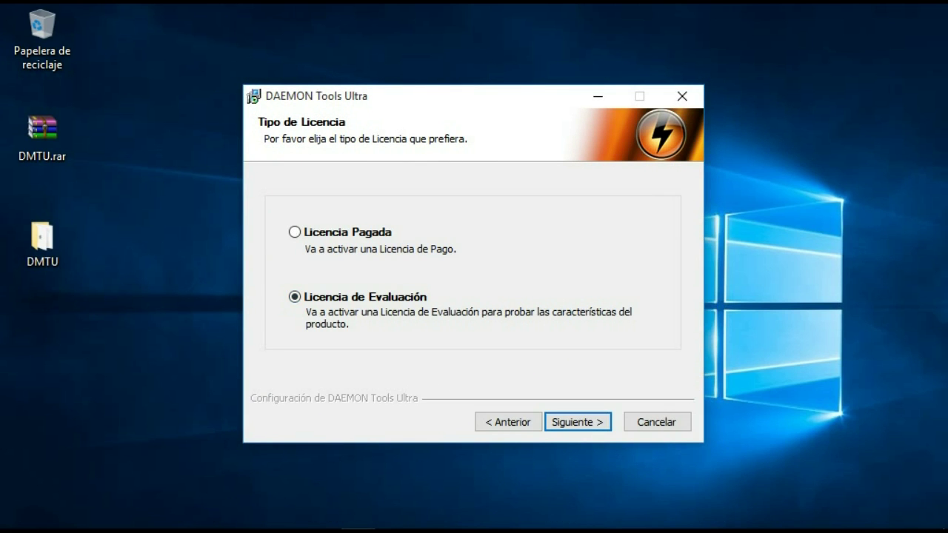
pyautogui.press('Return')
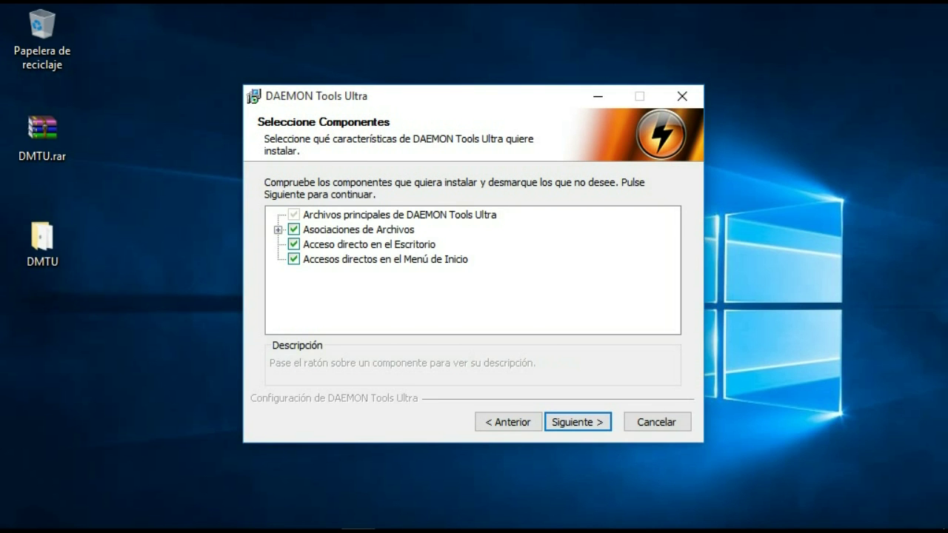
# Install DAEMON Tools Ultra with all components in C:\Program Files\DAEMON Tools Ultra and show the installation details.
pyautogui.click(277, 230)
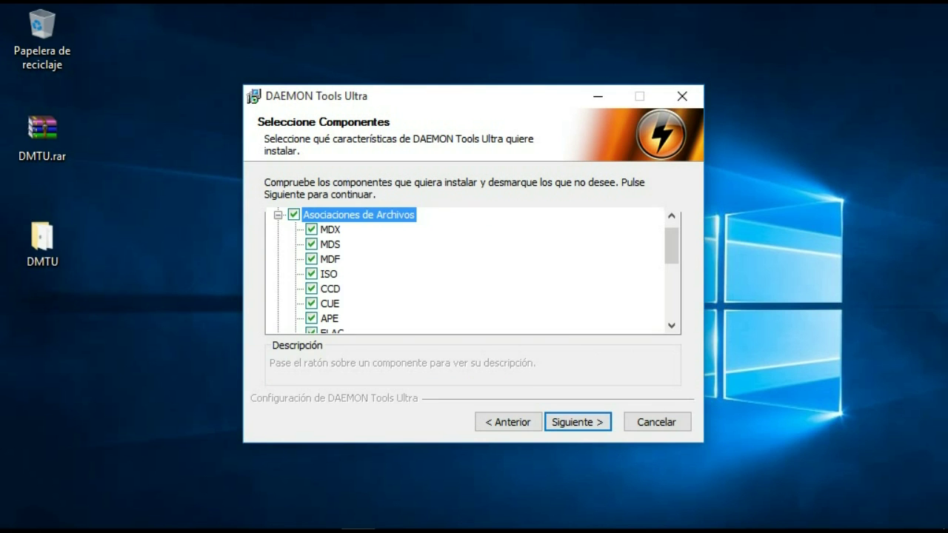
pyautogui.click(278, 215)
pyautogui.press('Return')
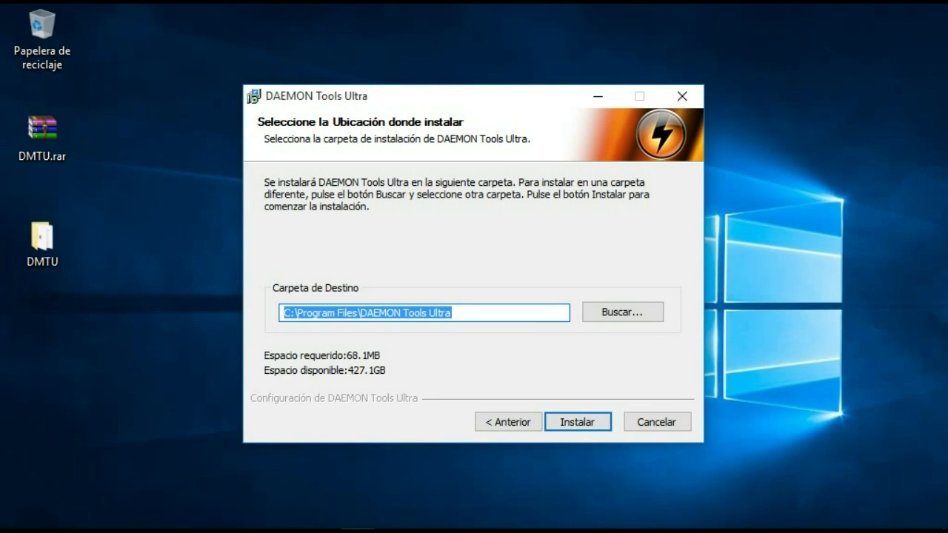
pyautogui.press('Return')
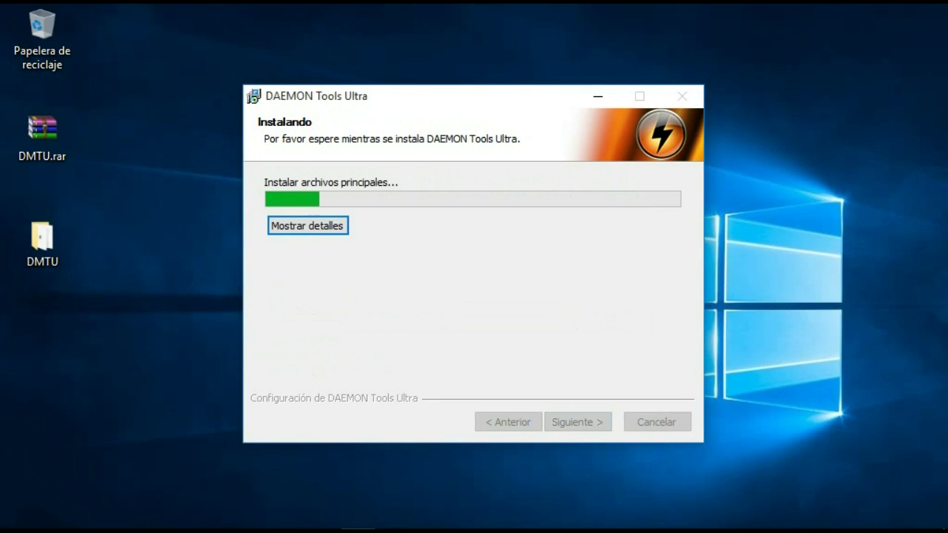
pyautogui.press('Return')
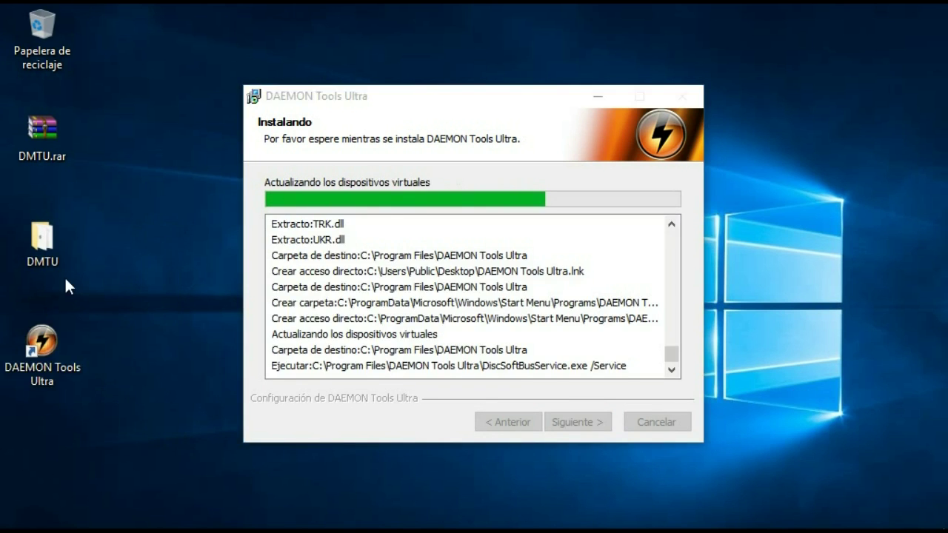
pyautogui.moveTo(184, 436); pyautogui.dragTo(143, 248)
pyautogui.rightClick(143, 249)
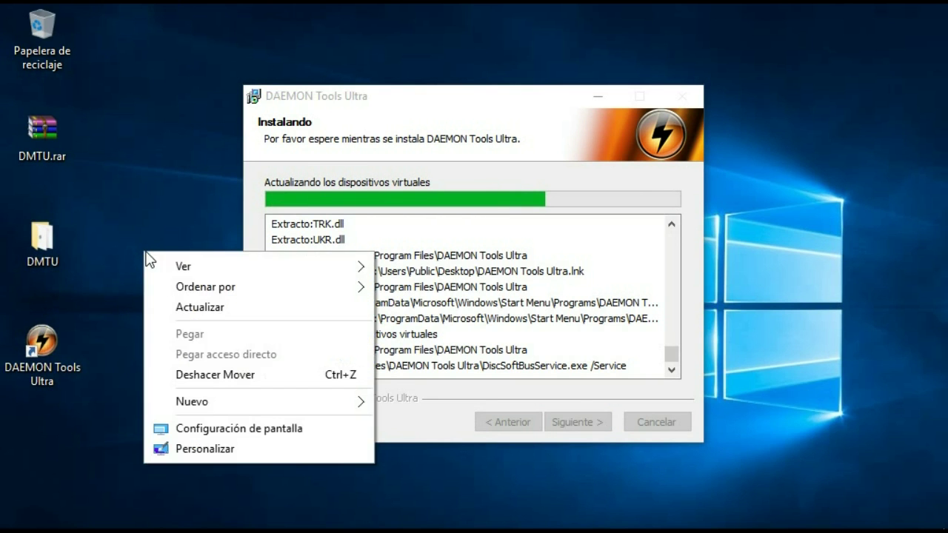
pyautogui.click(177, 311)
pyautogui.moveTo(164, 270); pyautogui.dragTo(142, 204)
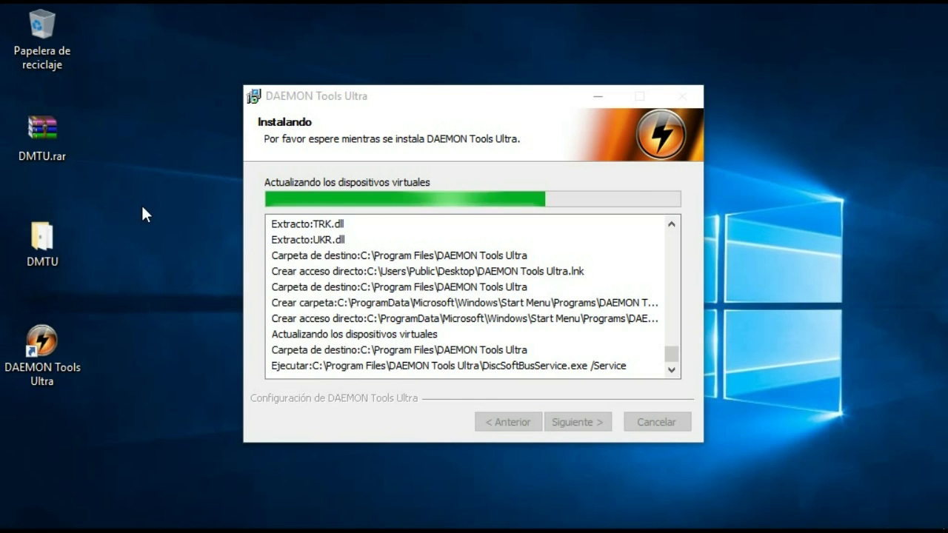
pyautogui.rightClick(142, 205)
pyautogui.click(162, 271)
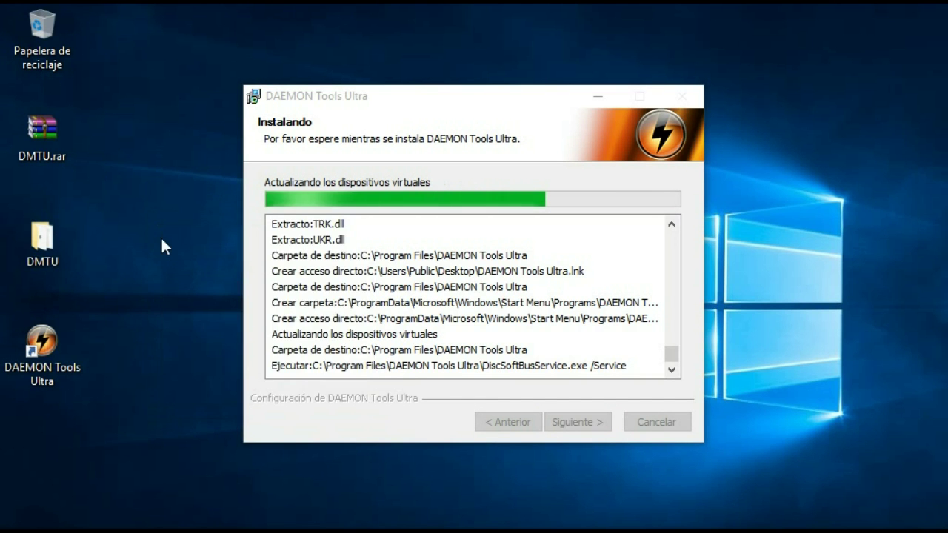
pyautogui.rightClick(161, 239)
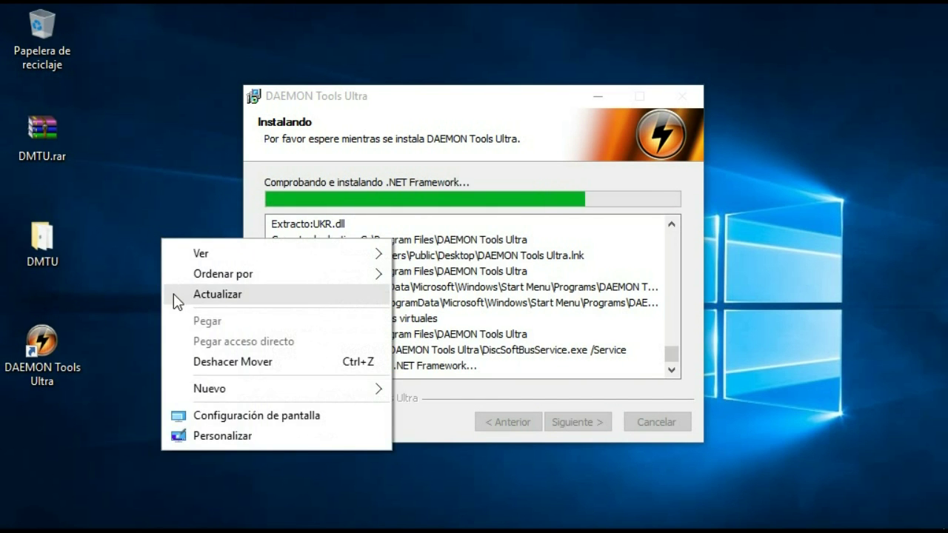
pyautogui.click(175, 296)
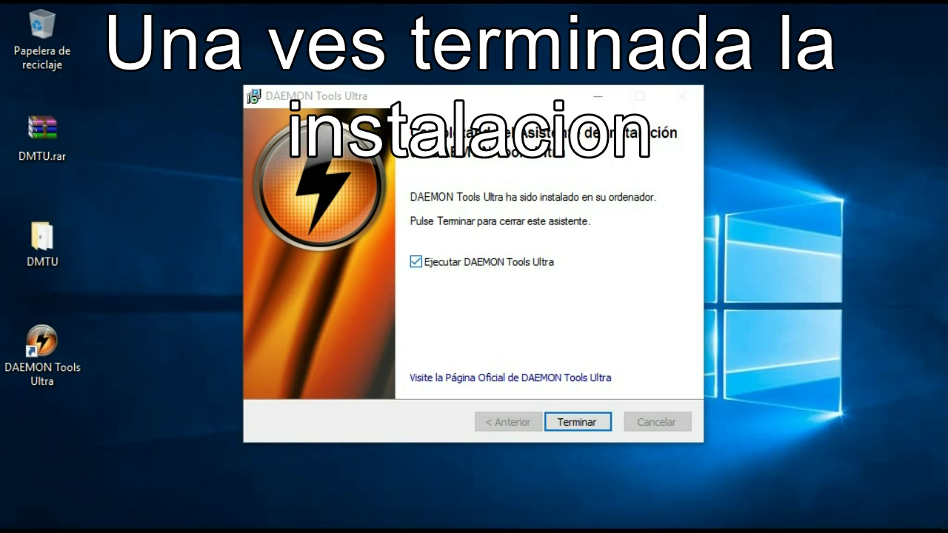
# Turn off Ejecutar DAEMON Tools Ultra and finish the installation wizard.
pyautogui.click(415, 261)
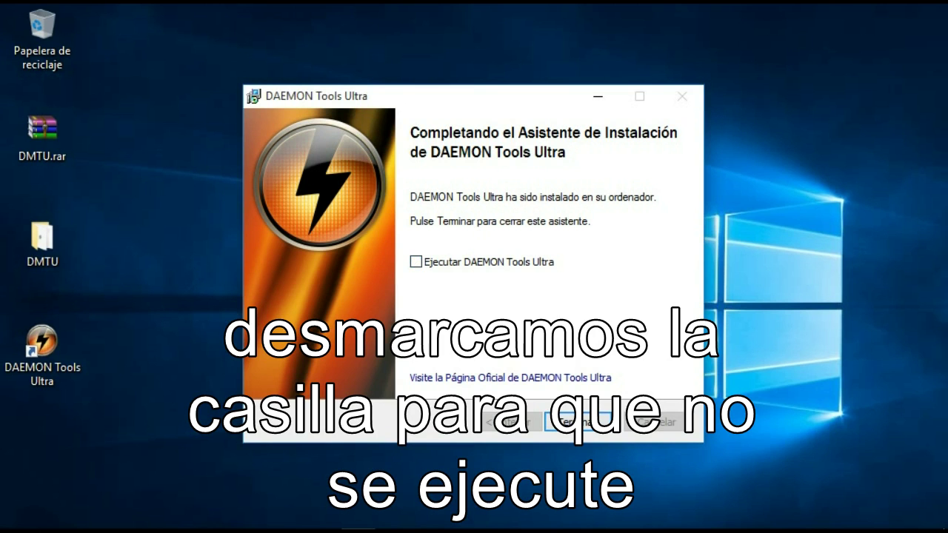
pyautogui.click(574, 421)
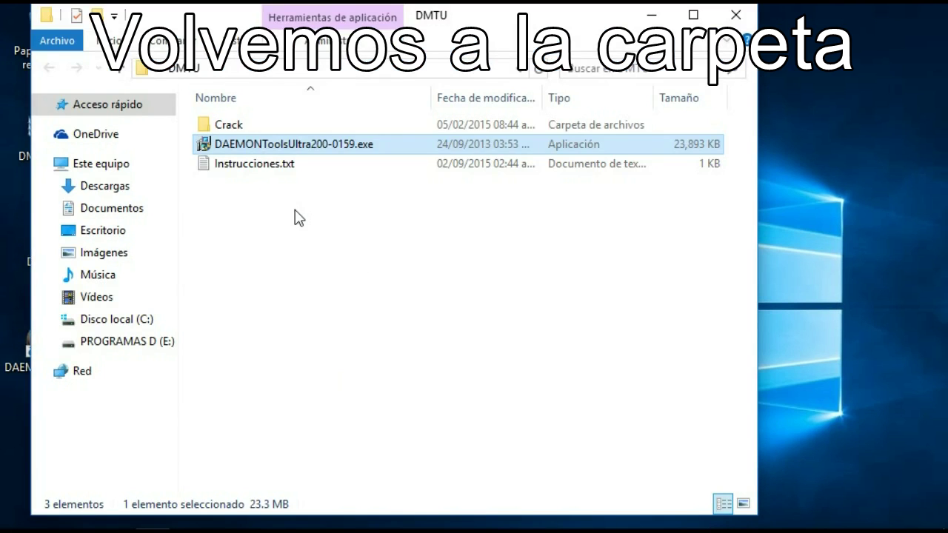
# Open the Crack subfolder of DMTU and select DTUltra.exe and REGISTRATOR.exe.
pyautogui.click(328, 224)
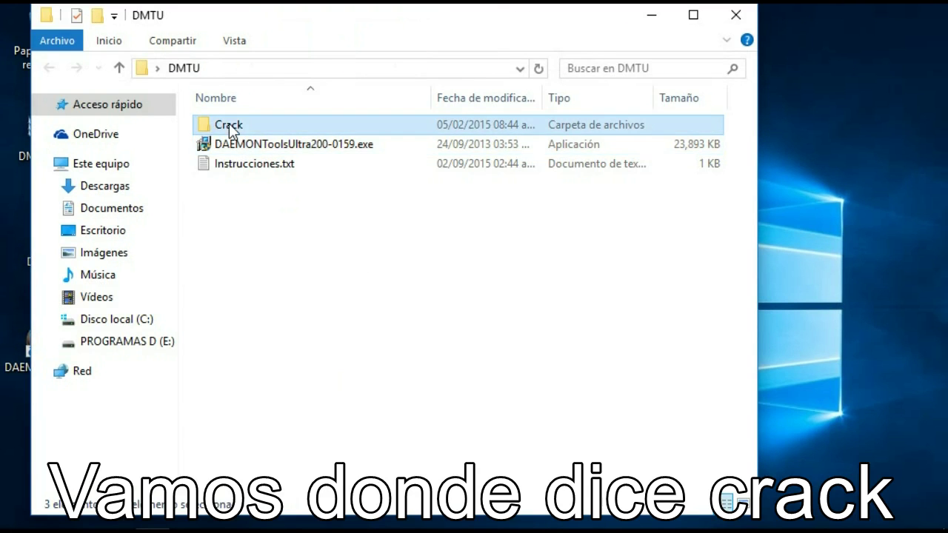
pyautogui.doubleClick(229, 123)
pyautogui.moveTo(258, 211); pyautogui.dragTo(229, 122)
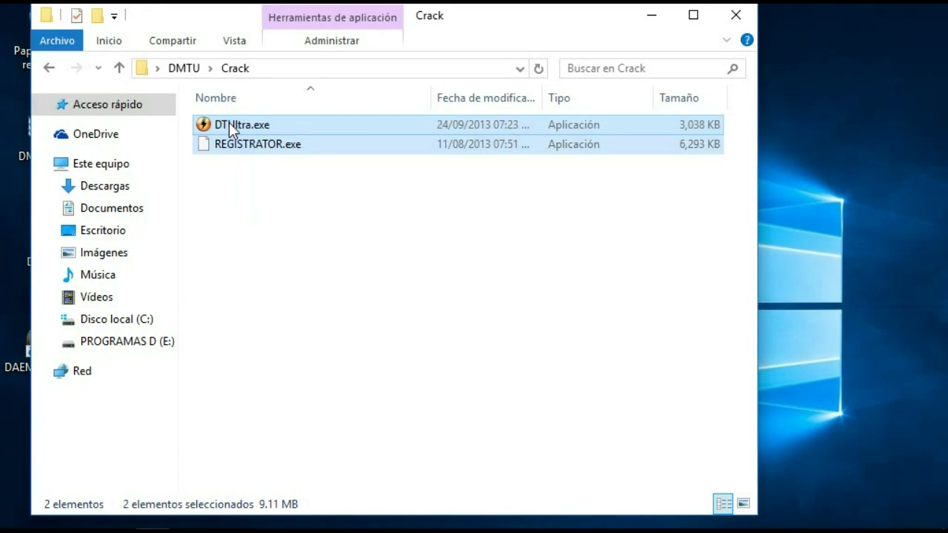
pyautogui.rightClick(229, 122)
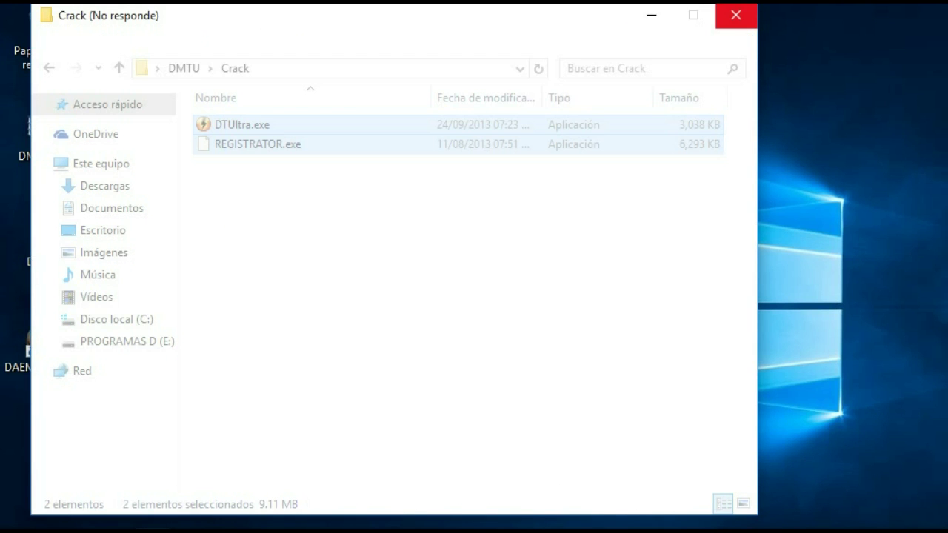
pyautogui.hotkey('alt', 'Tab')
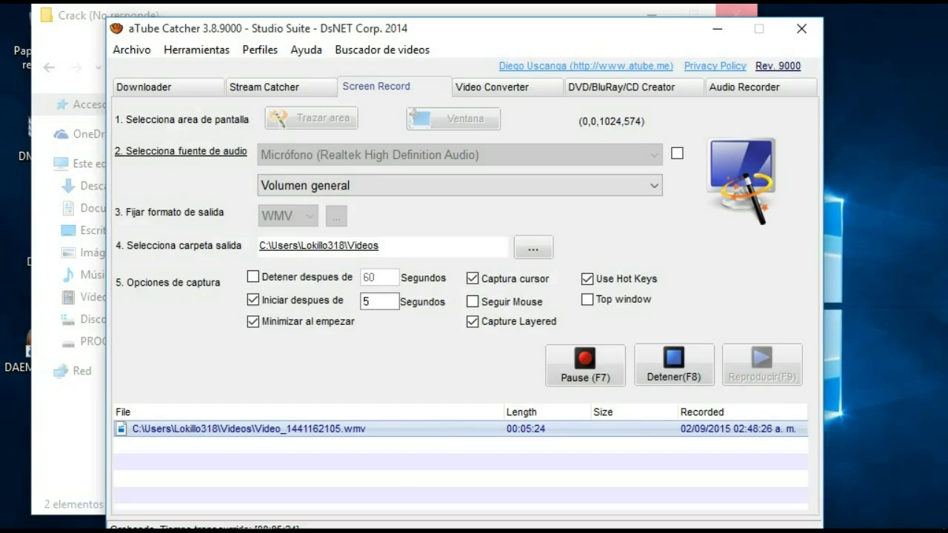
pyautogui.click(585, 366)
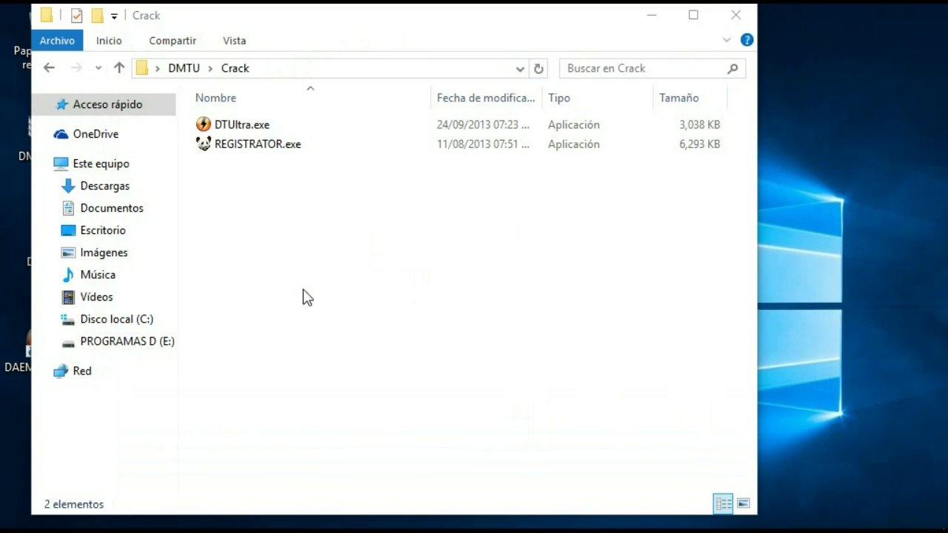
# Copy DTUltra.exe and REGISTRATOR.exe from the Crack folder.
pyautogui.moveTo(273, 207); pyautogui.dragTo(218, 127)
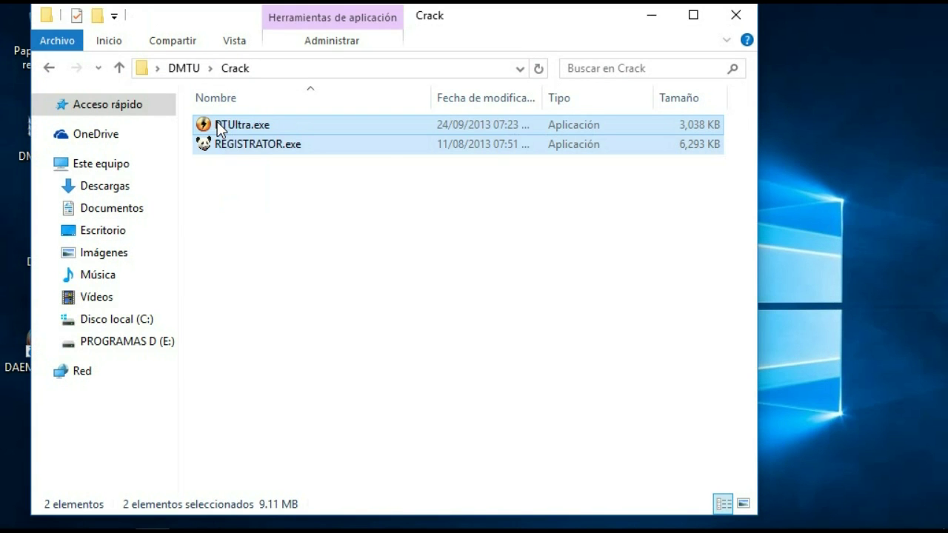
pyautogui.rightClick(218, 126)
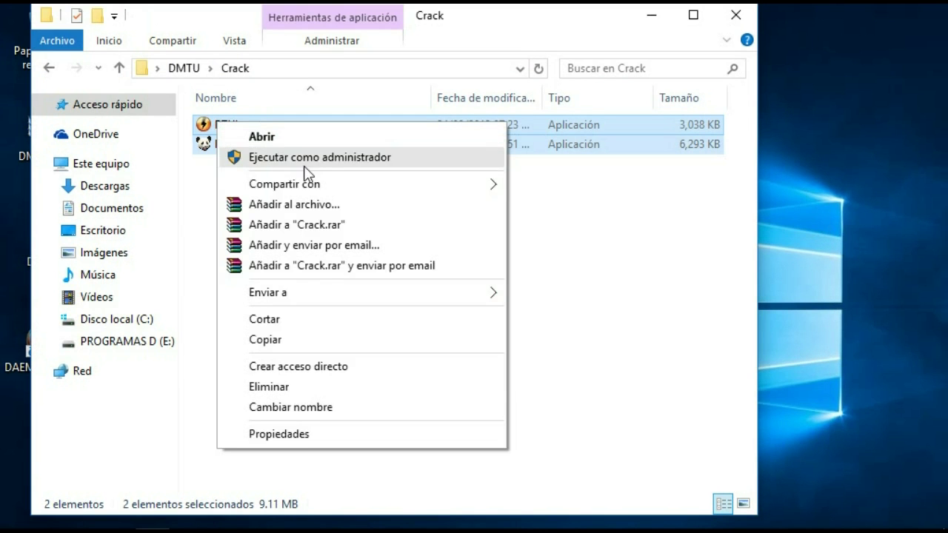
pyautogui.click(310, 340)
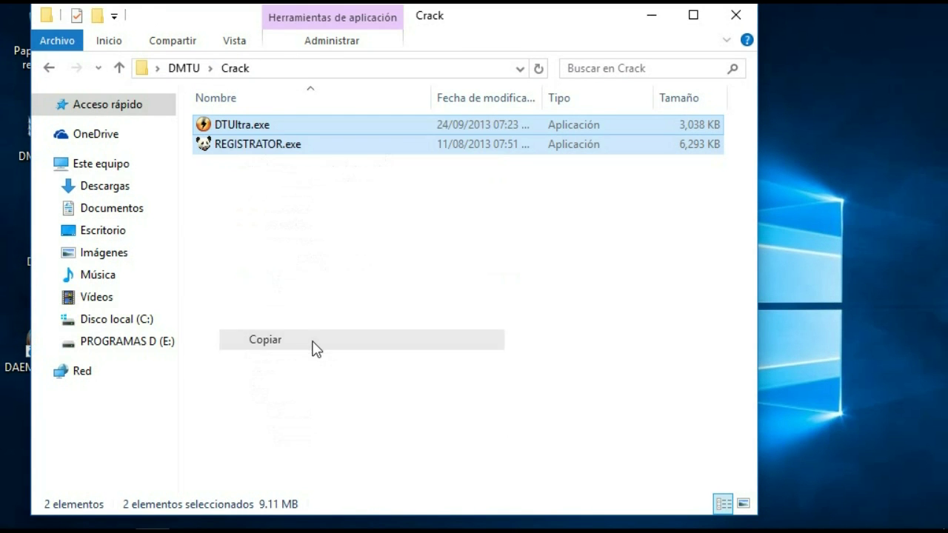
# Paste the copied files into the DAEMON Tools Ultra folder under Archivos de programa on C:, replacing DTUltra.exe and granting administrator permission.
pyautogui.click(140, 325)
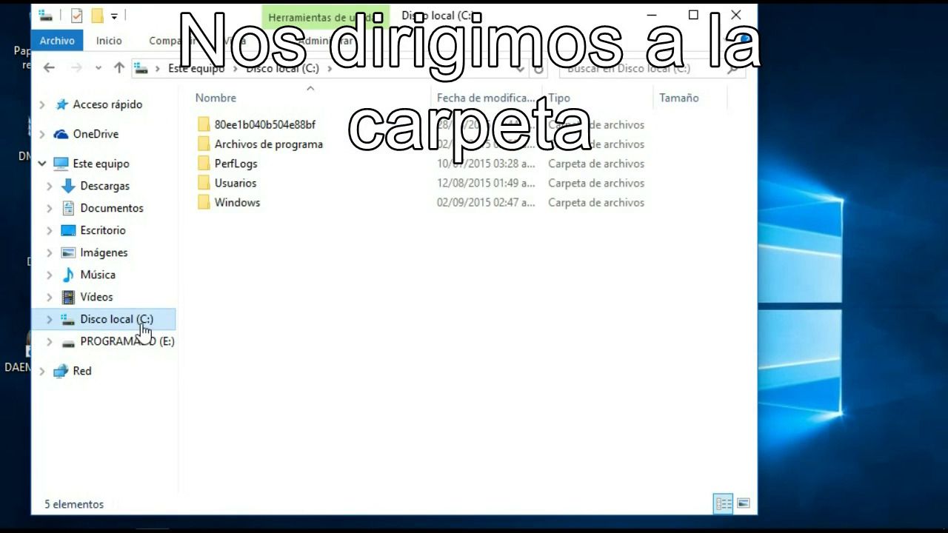
pyautogui.doubleClick(264, 145)
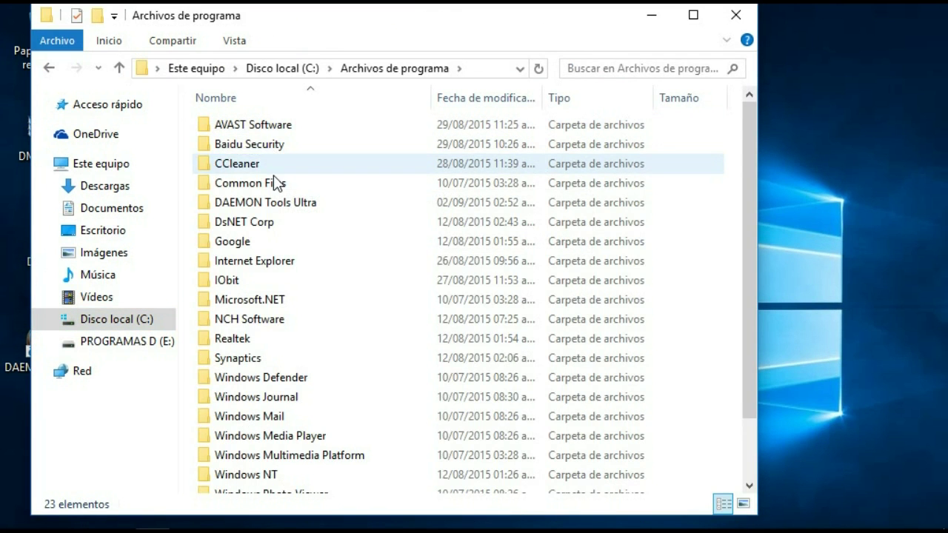
pyautogui.doubleClick(273, 203)
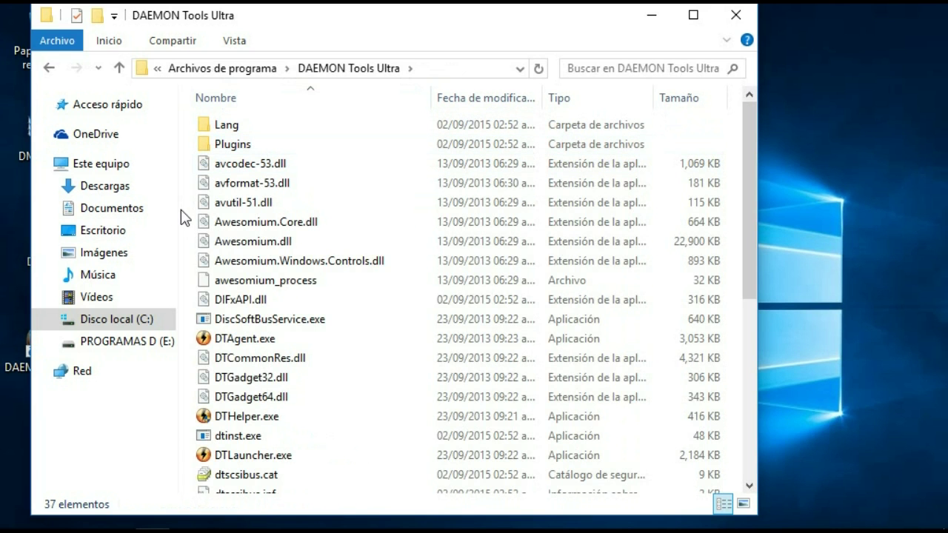
pyautogui.rightClick(188, 211)
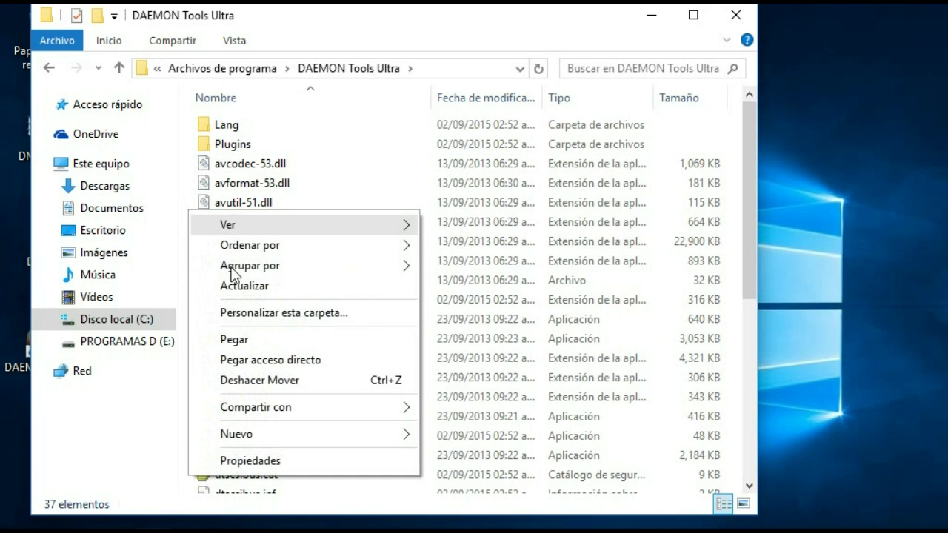
pyautogui.click(258, 339)
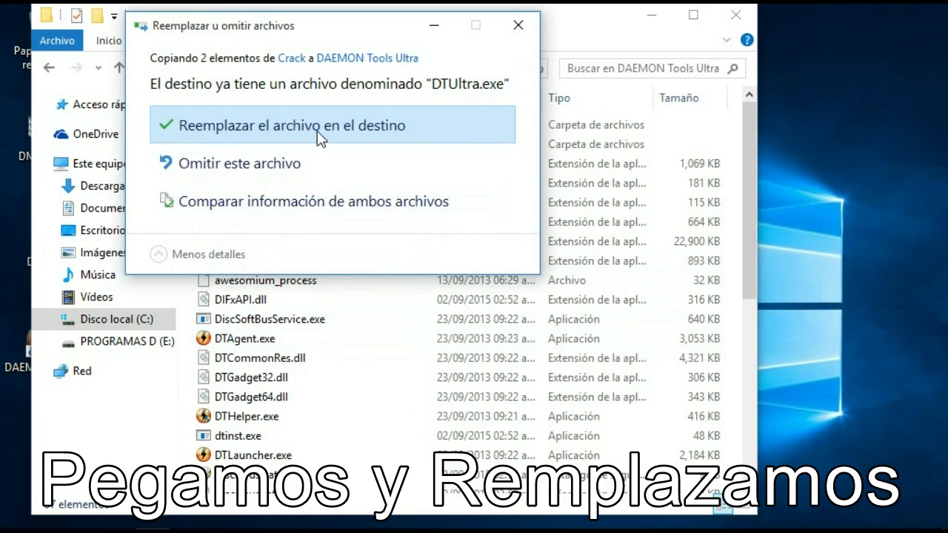
pyautogui.click(363, 137)
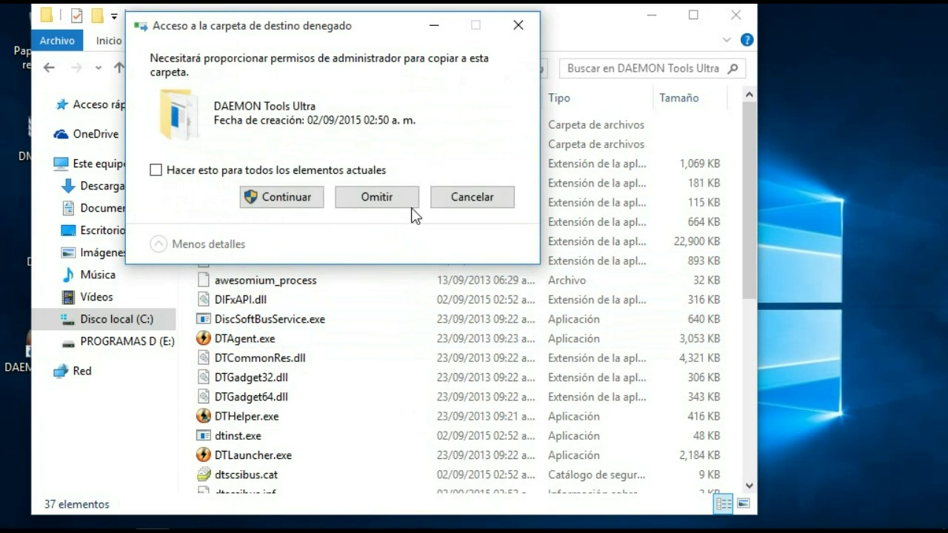
pyautogui.click(295, 198)
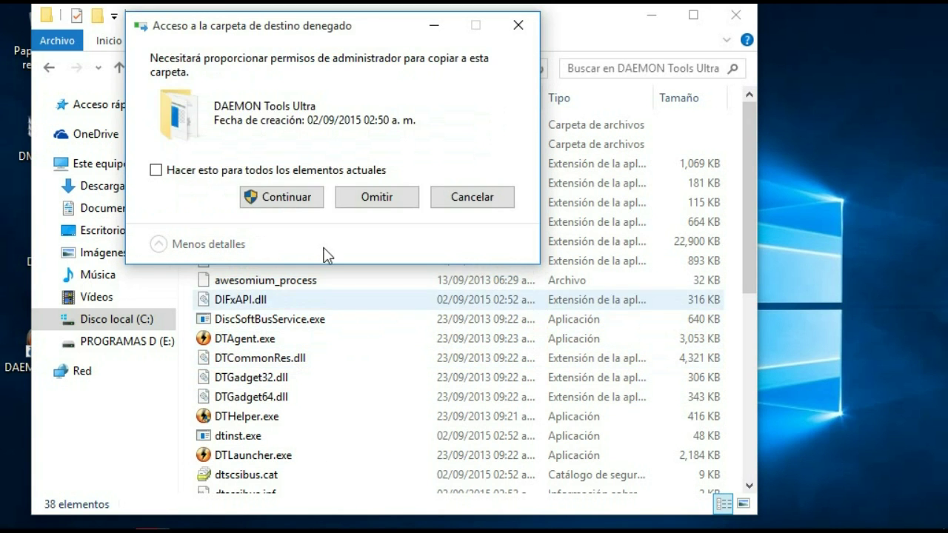
pyautogui.click(297, 201)
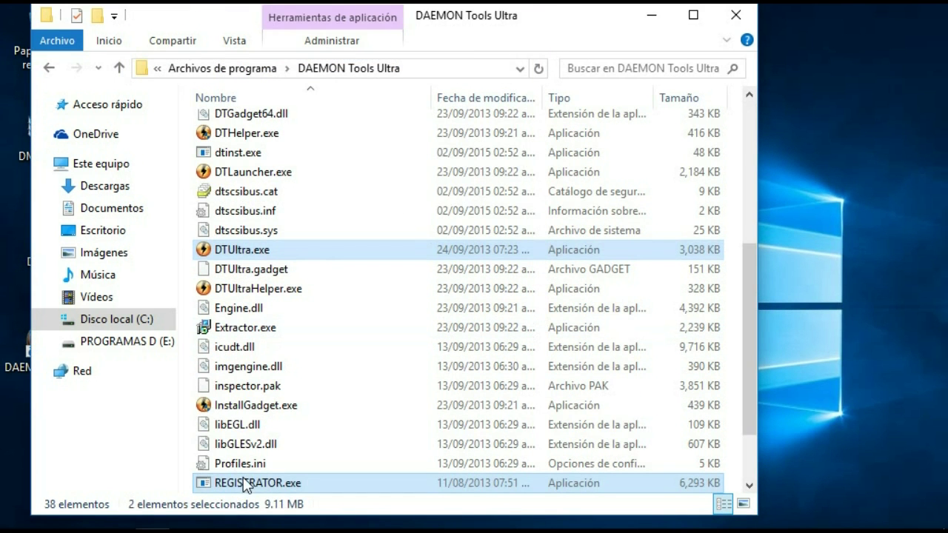
# Run REGISTRATOR.exe from the DAEMON Tools Ultra folder as administrator, minimise the folder window and start the activation.
pyautogui.scroll(-2, 749, 344)
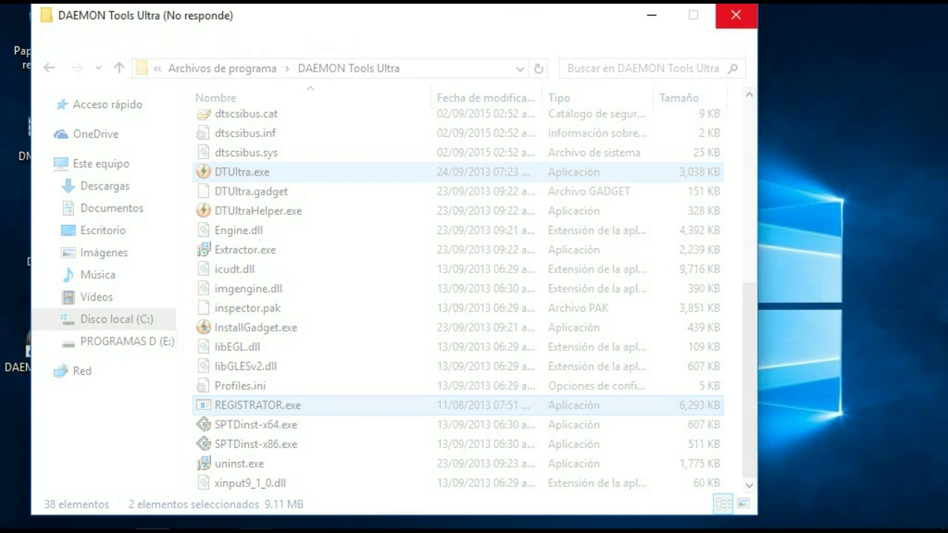
pyautogui.click(254, 530)
pyautogui.click(581, 379)
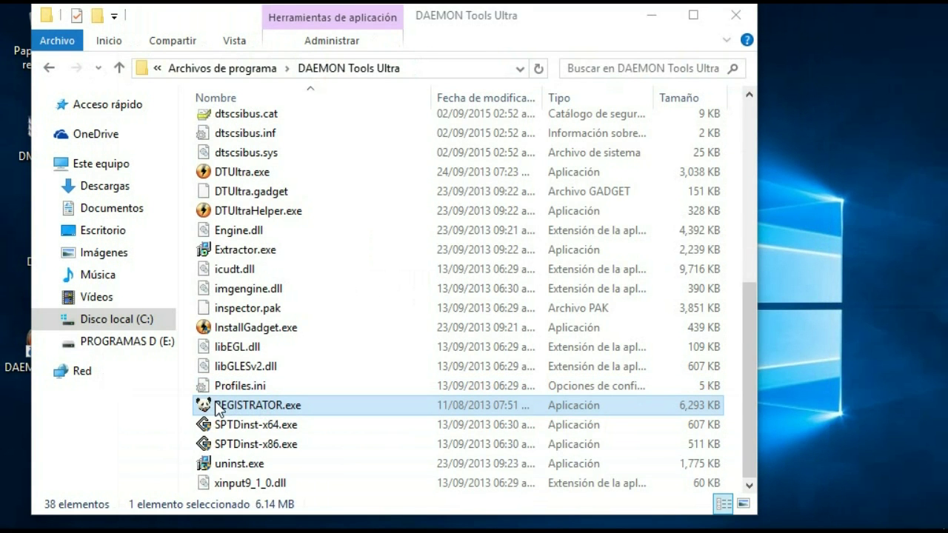
pyautogui.rightClick(217, 407)
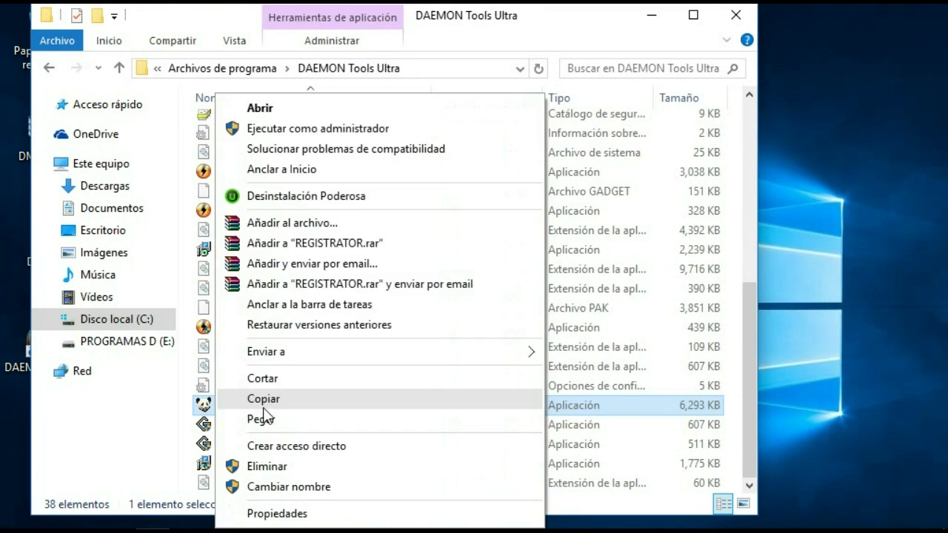
pyautogui.click(329, 128)
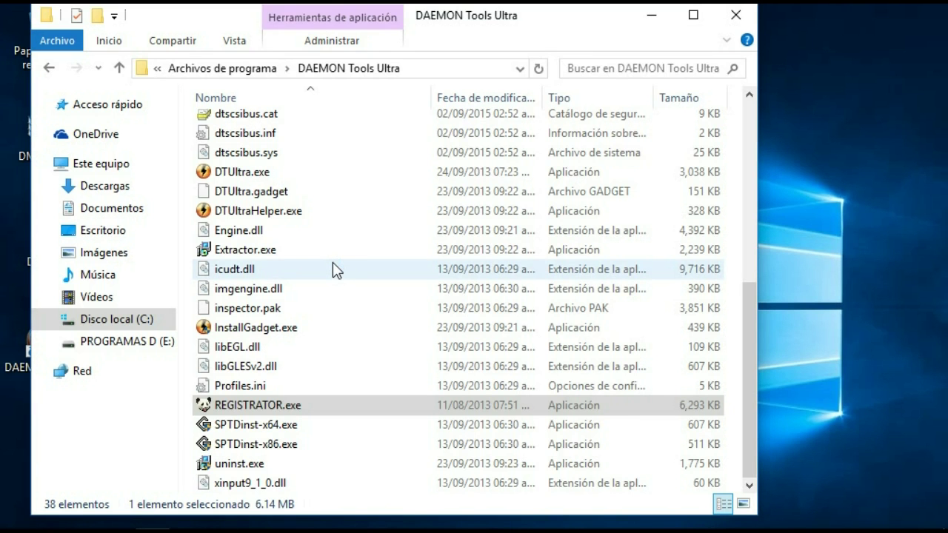
pyautogui.click(651, 17)
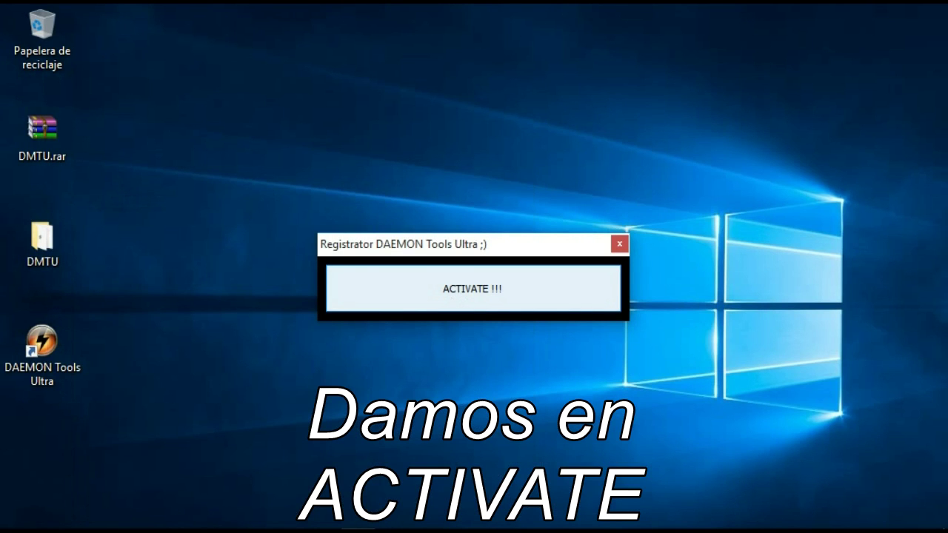
pyautogui.click(472, 289)
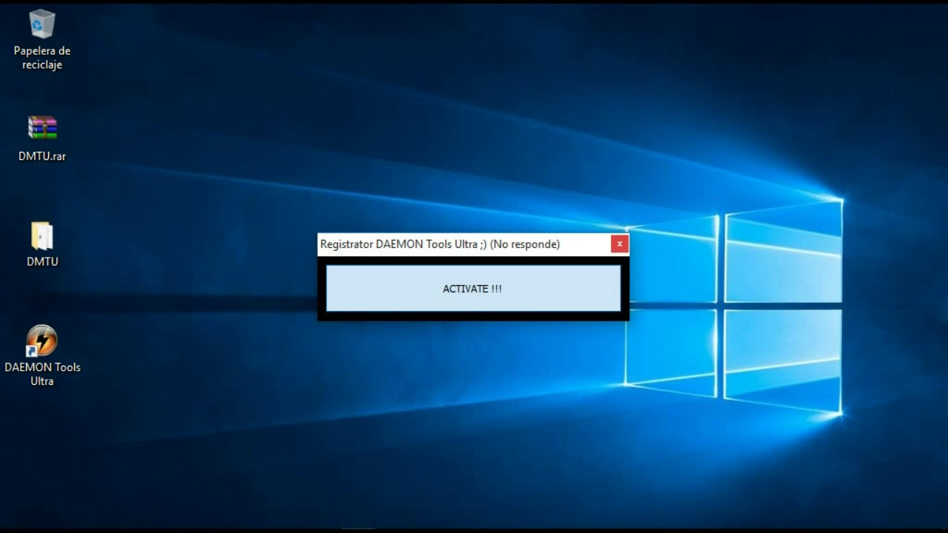
pyautogui.moveTo(472, 244); pyautogui.dragTo(446, 178)
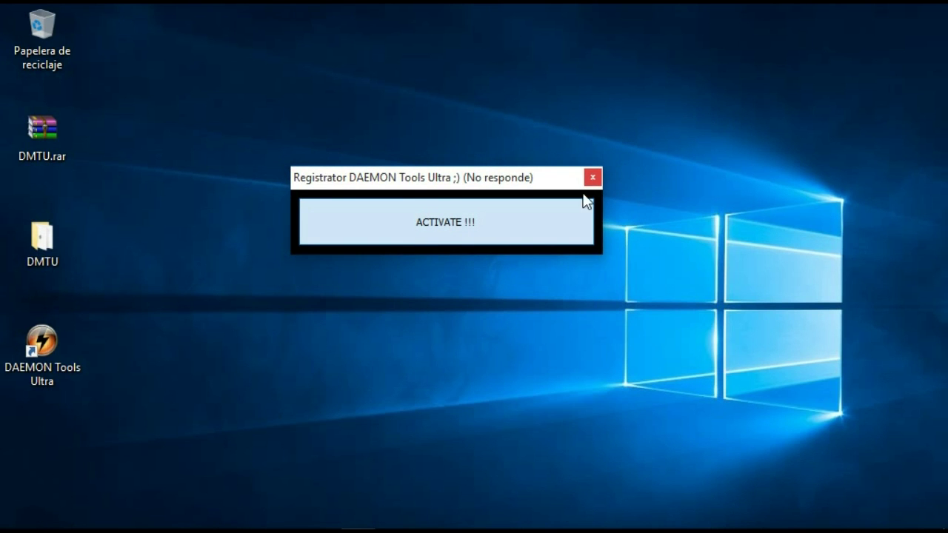
pyautogui.moveTo(690, 120)
pyautogui.mouseDown()
pyautogui.moveTo(270, 307)
pyautogui.moveTo(241, 341)
pyautogui.moveTo(730, 108)
pyautogui.moveTo(626, 317)
pyautogui.mouseUp()
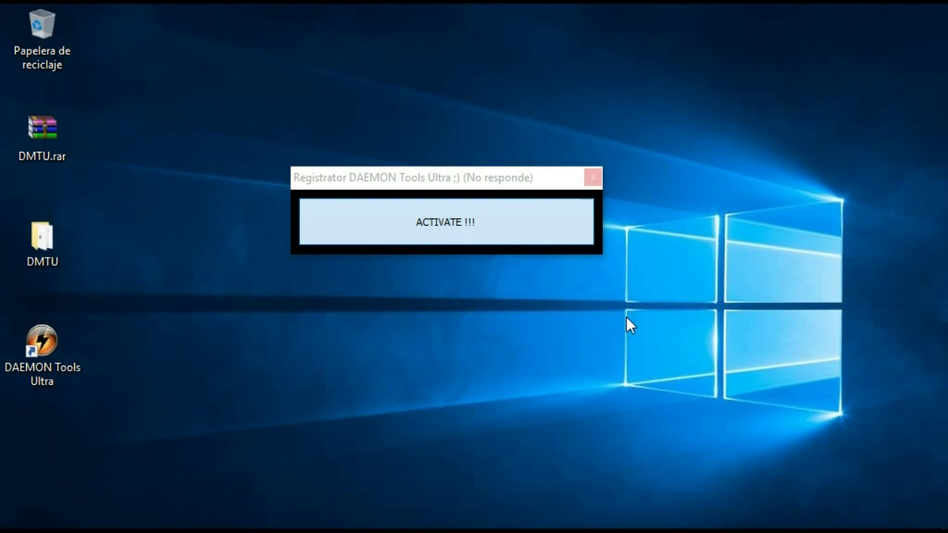
pyautogui.rightClick(626, 318)
pyautogui.click(655, 373)
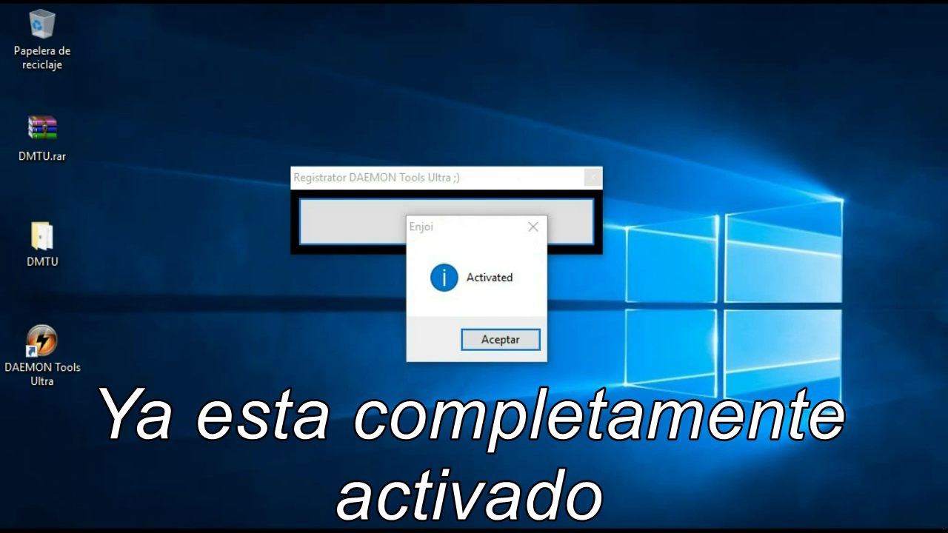
# Dismiss the activation message, then restore and close the DAEMON Tools Ultra folder window.
pyautogui.click(500, 339)
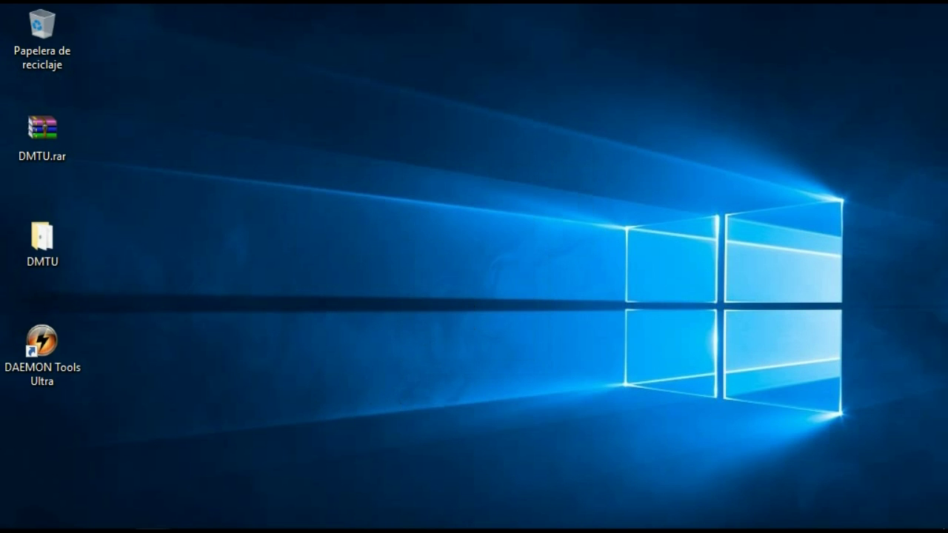
pyautogui.click(153, 529)
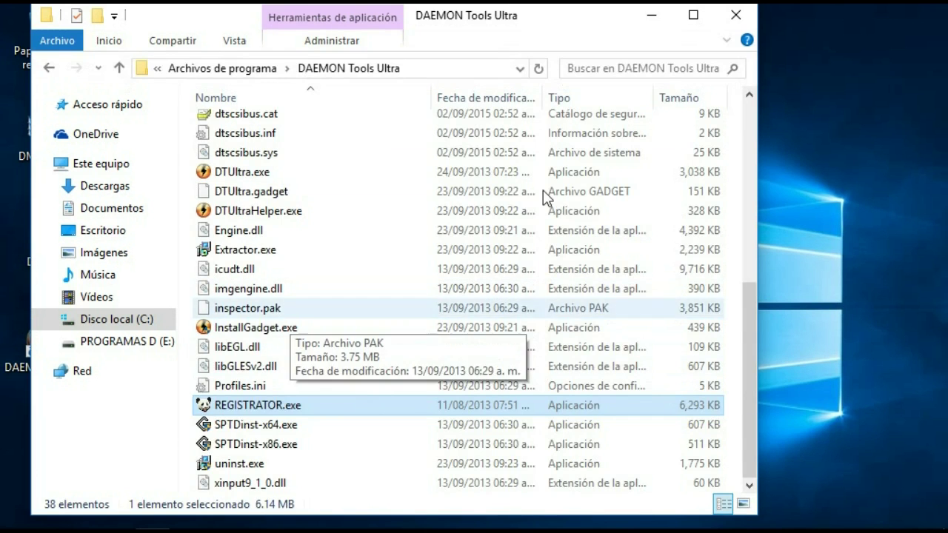
pyautogui.click(735, 16)
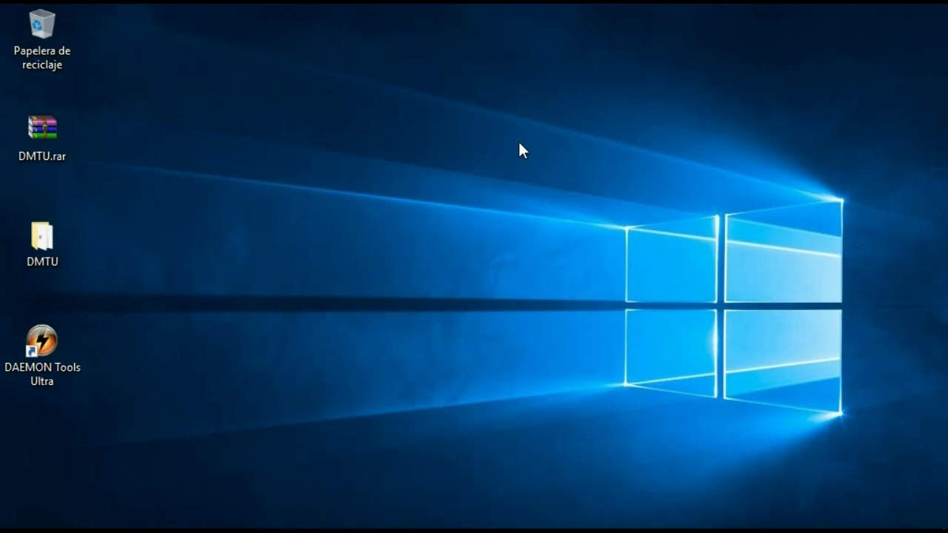